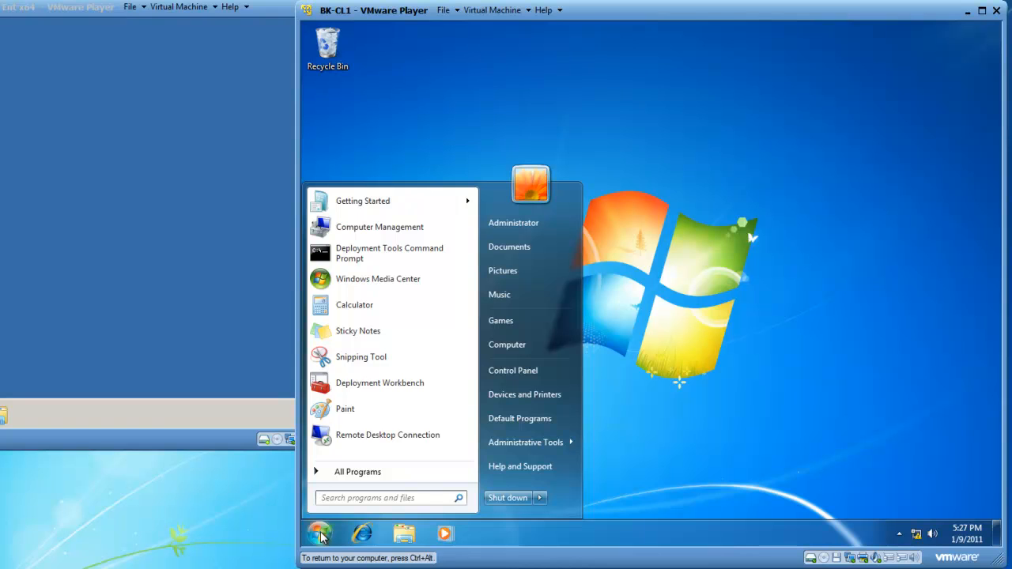
Open Event Viewer from the Administrative Tools and review its Summary of Administrative Events
click(362, 479)
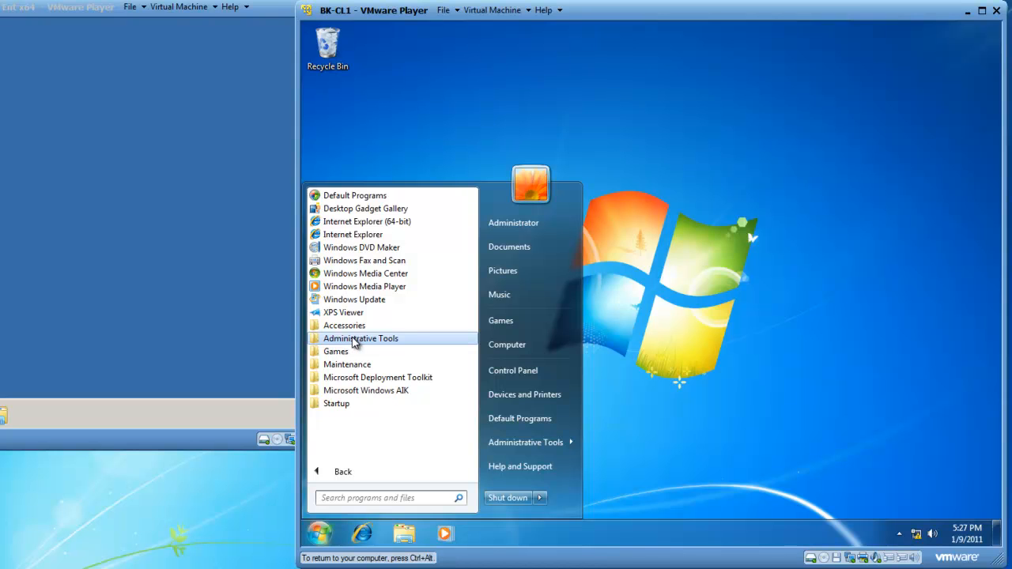
click(355, 341)
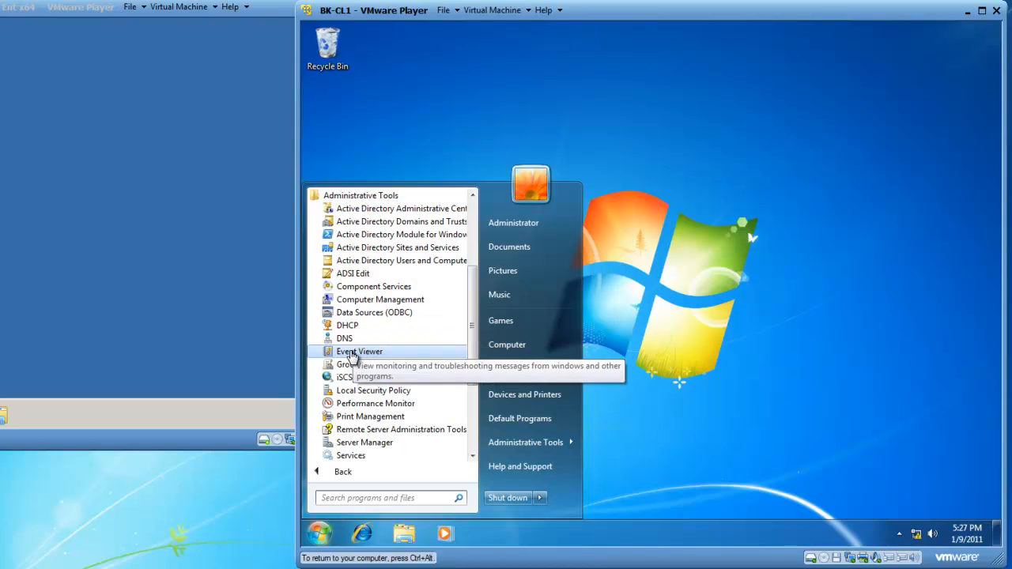
click(350, 351)
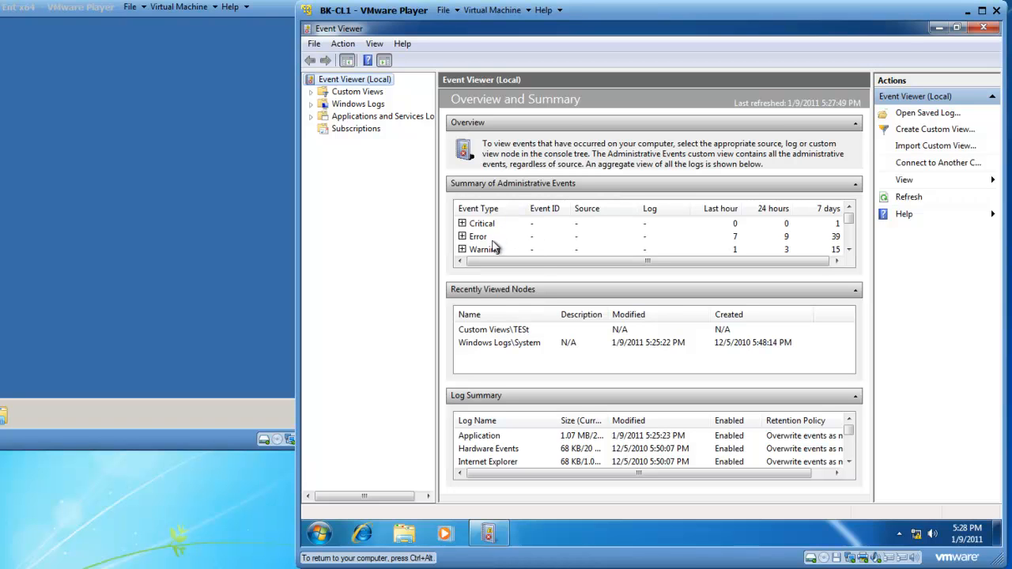
click(848, 249)
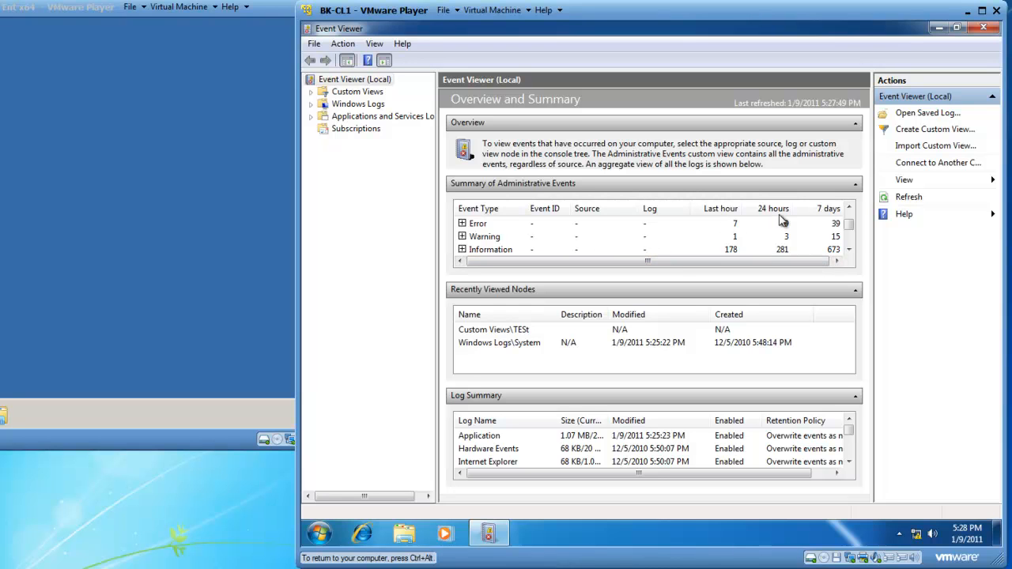
click(847, 210)
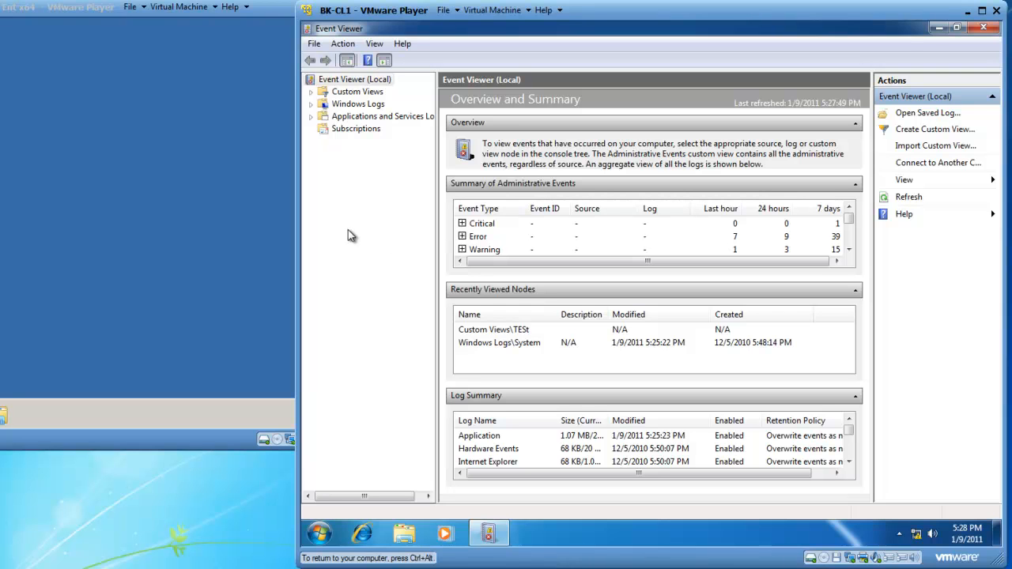
Filter the System log under Windows Logs to Critical, Warning and Error events
click(310, 105)
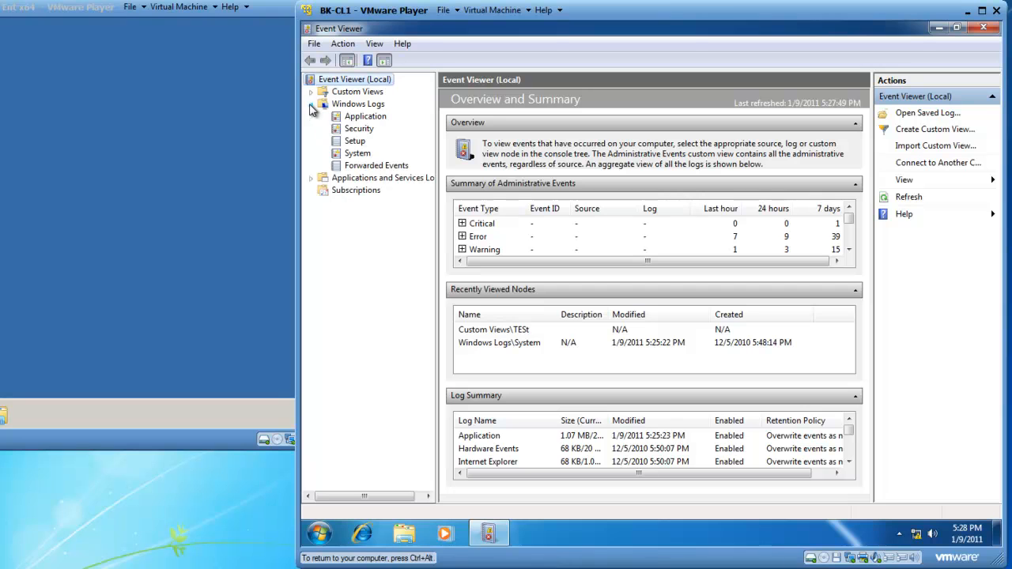
click(358, 153)
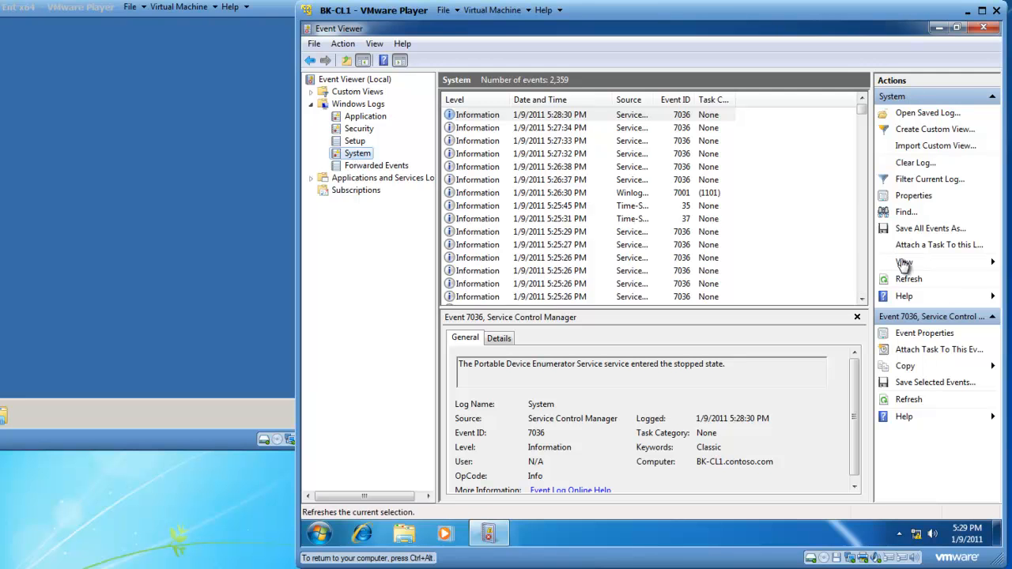
click(913, 179)
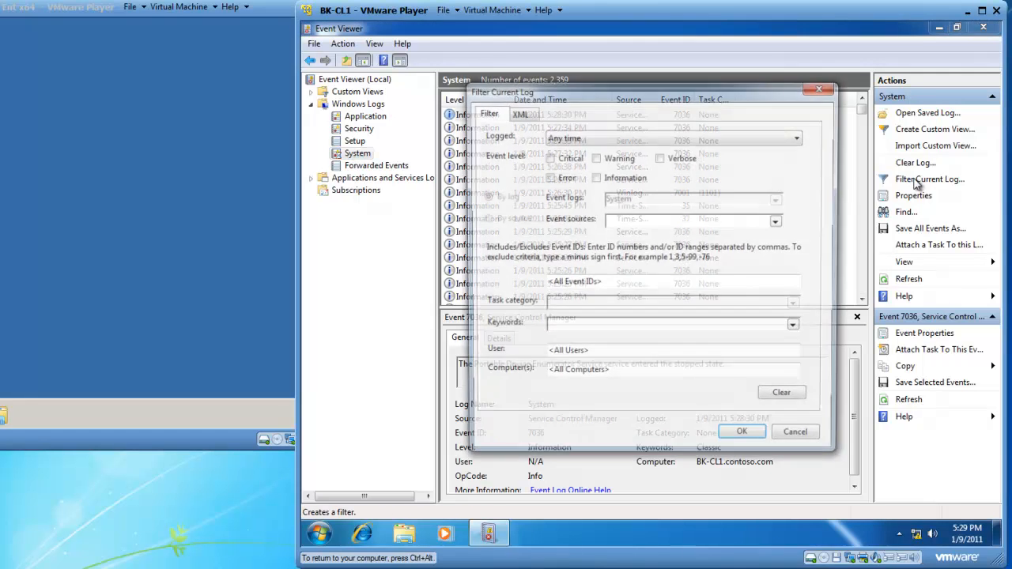
click(548, 157)
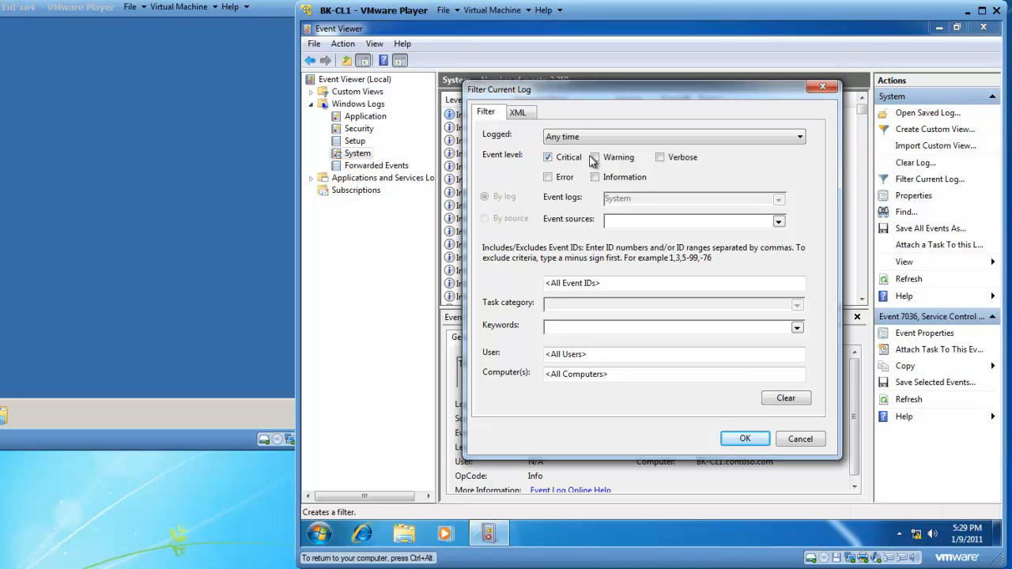
click(595, 157)
click(548, 177)
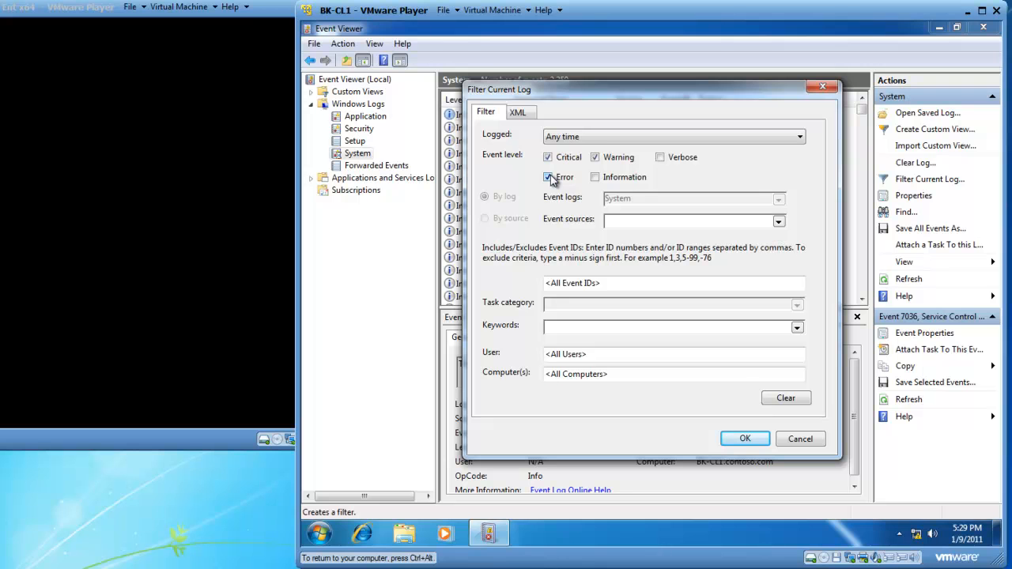
click(740, 440)
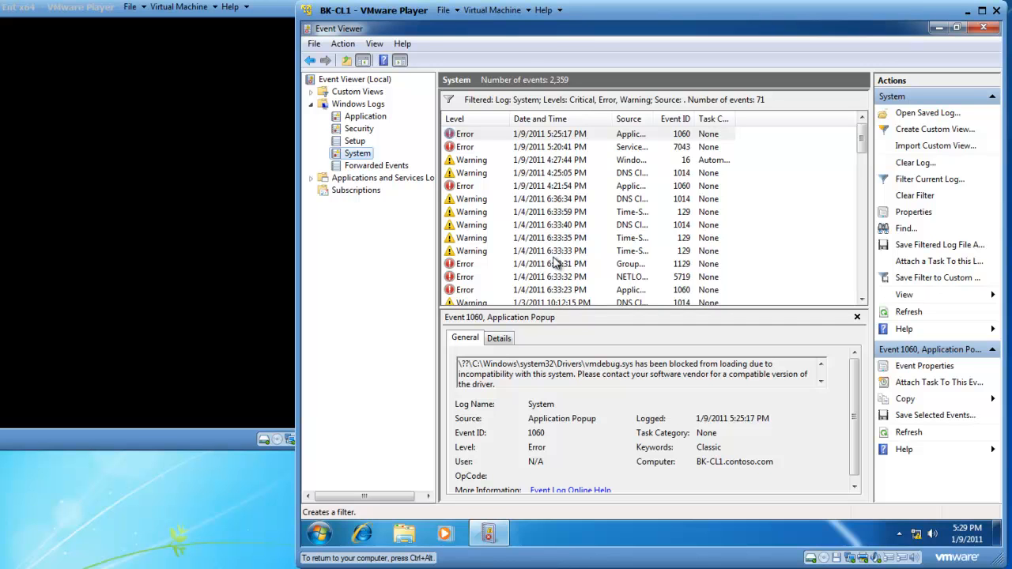
Examine the details of the newest error and the WindowsUpdateClient warning in the filtered System log
click(475, 136)
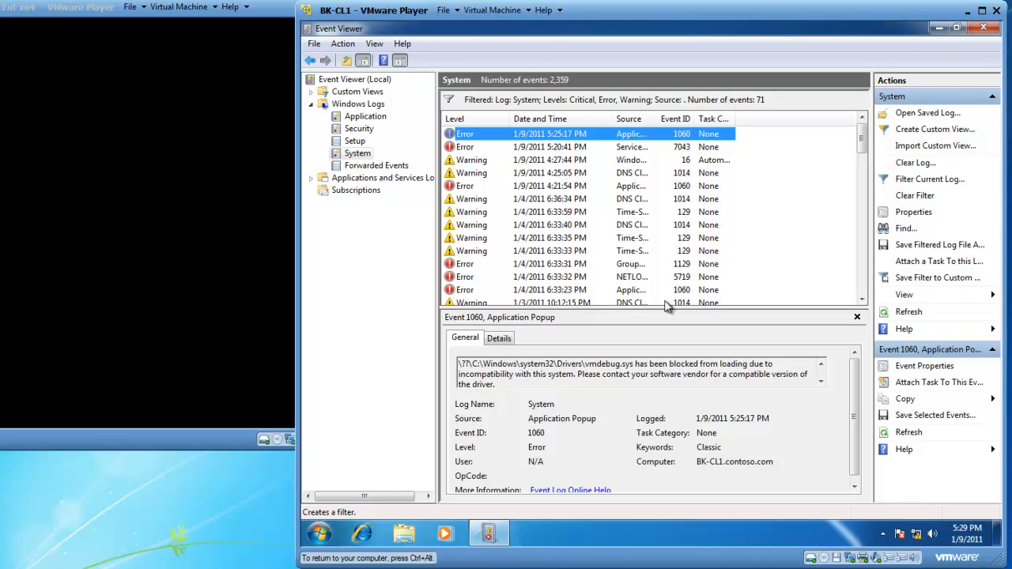
click(472, 162)
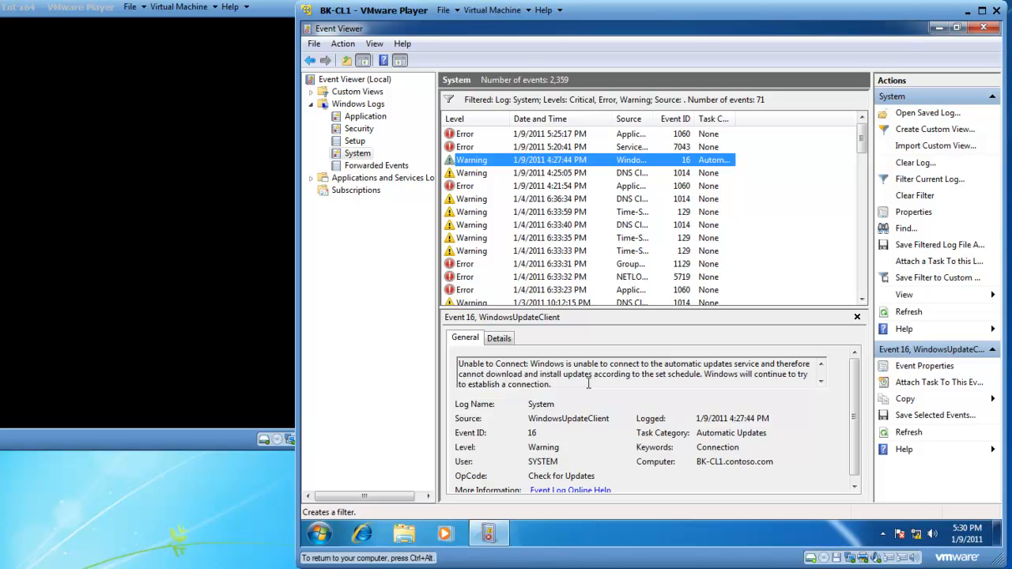
key(ctrl+alt)
Define a custom view of the System log covering Critical, Warning and Error events from the last 7 days
click(925, 131)
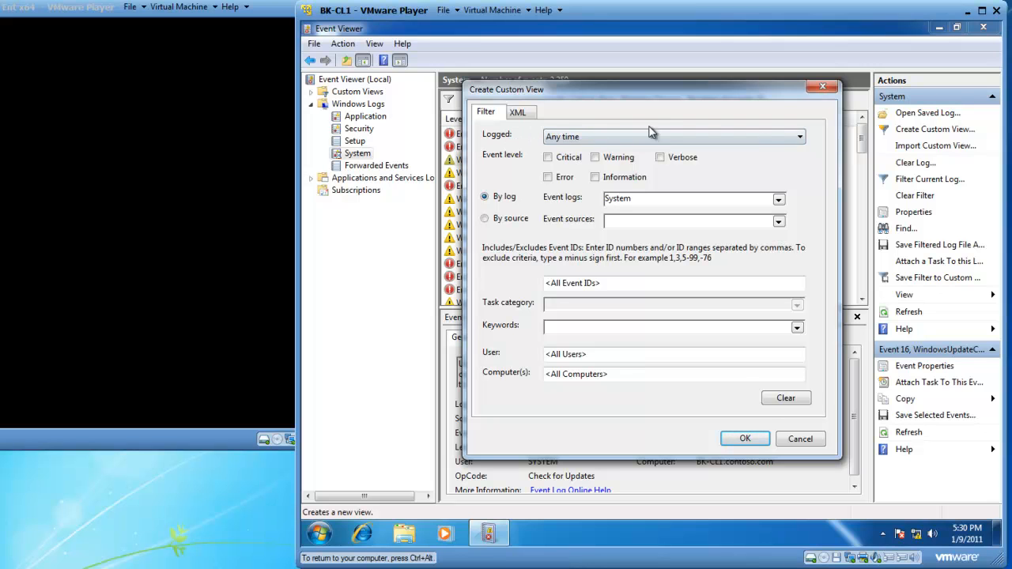
click(800, 137)
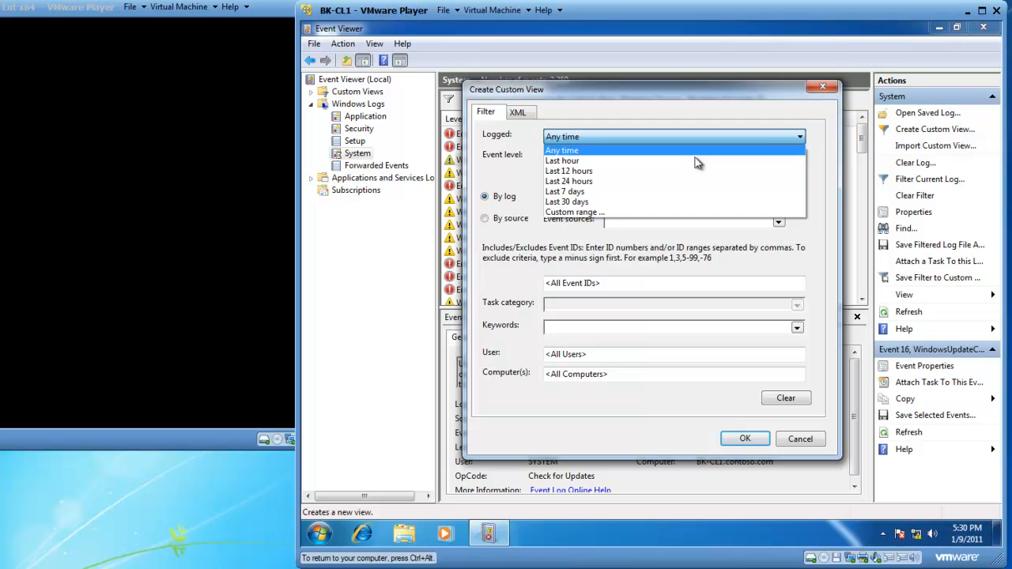
click(614, 191)
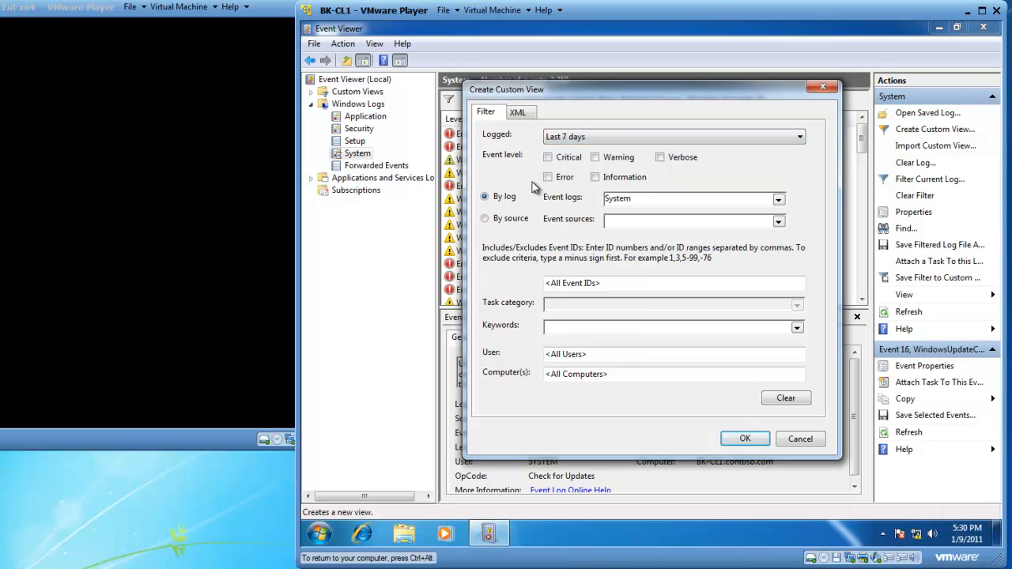
click(548, 157)
click(594, 158)
click(549, 177)
click(744, 438)
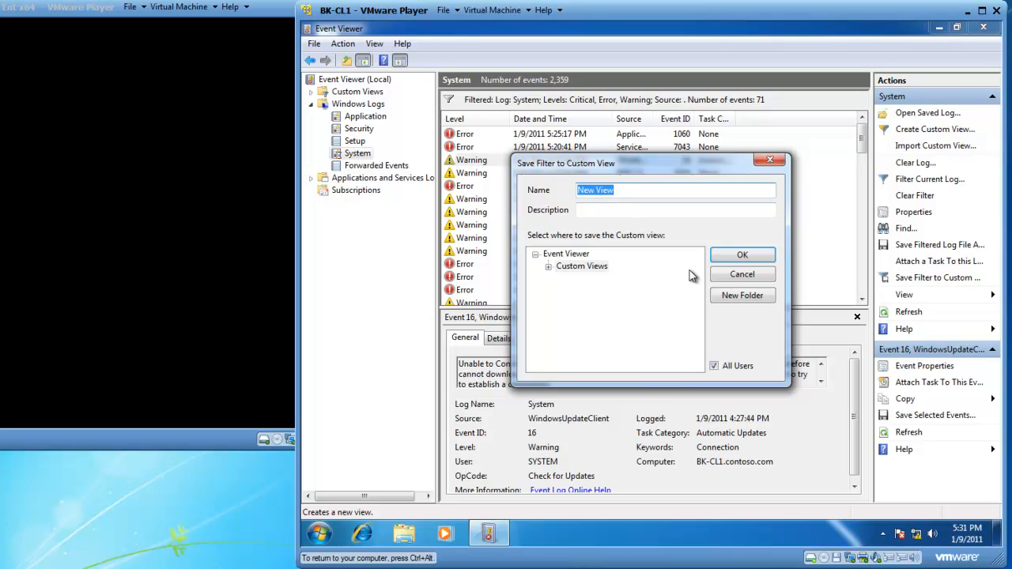
Save the custom view under Custom Views as "Critical, Error and Warning Events - System 7 days"
text(Critical, Error and Wa)
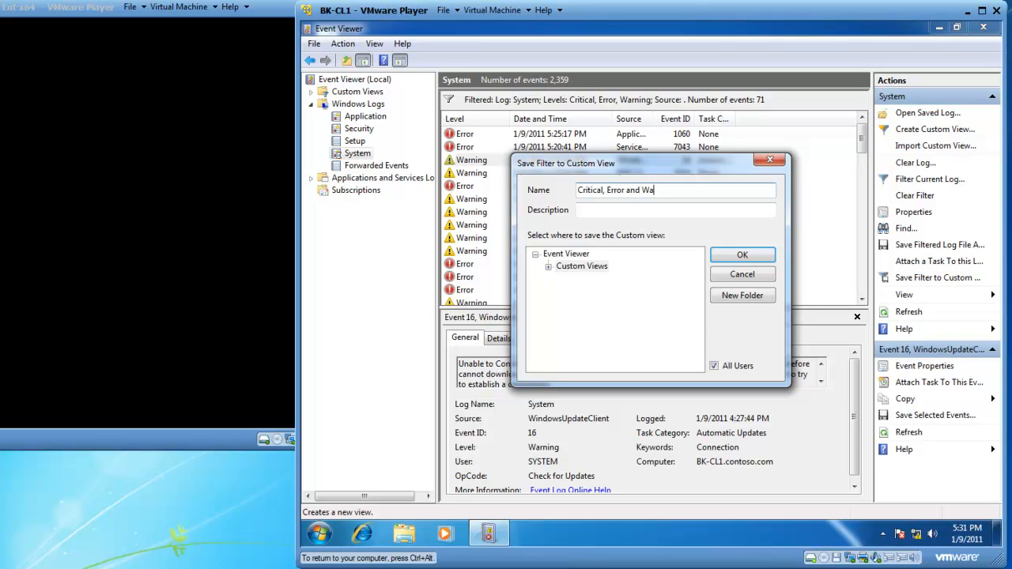
text(rning Events - System 7 days)
click(741, 256)
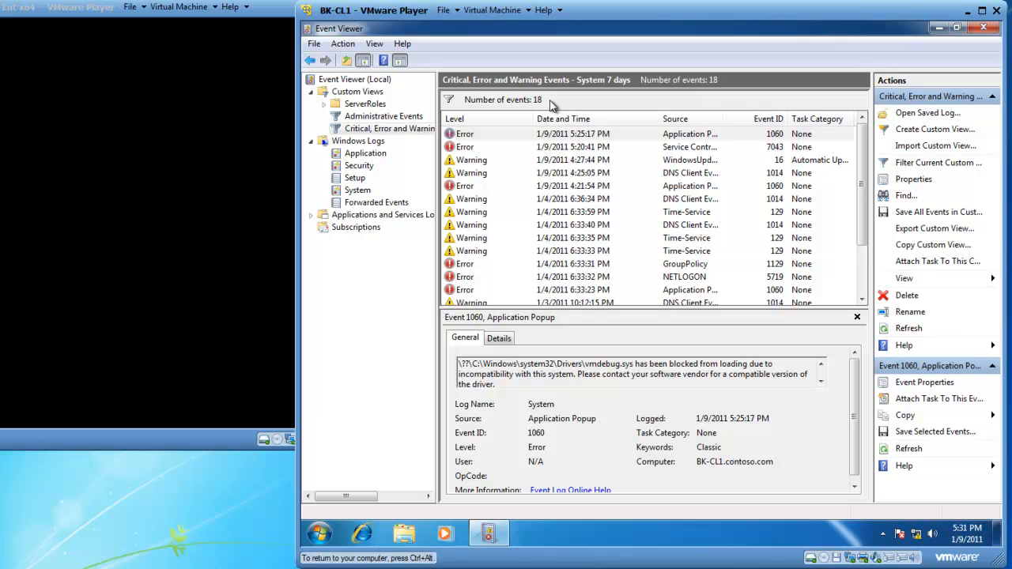
Return to the Event Viewer overview with the tree collapsed and reopen the "Critical, Error and Warning Events - System 7 days" view
click(312, 92)
click(311, 104)
click(337, 80)
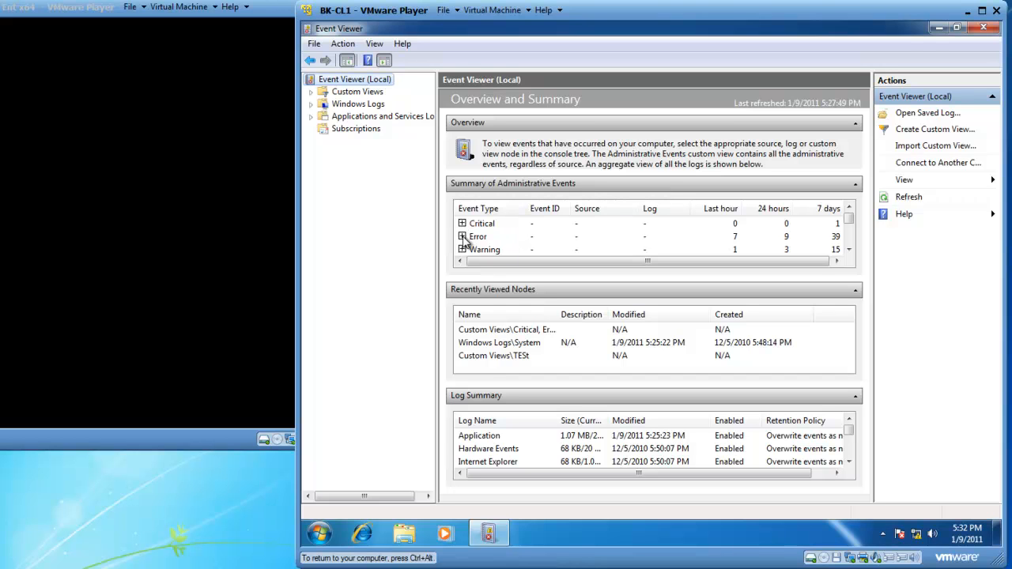
click(311, 92)
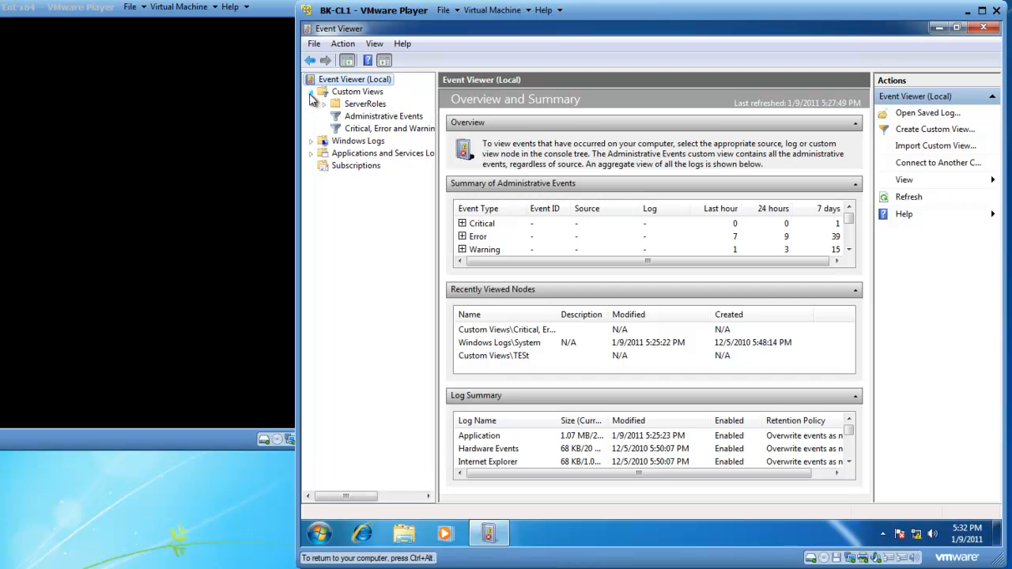
click(368, 130)
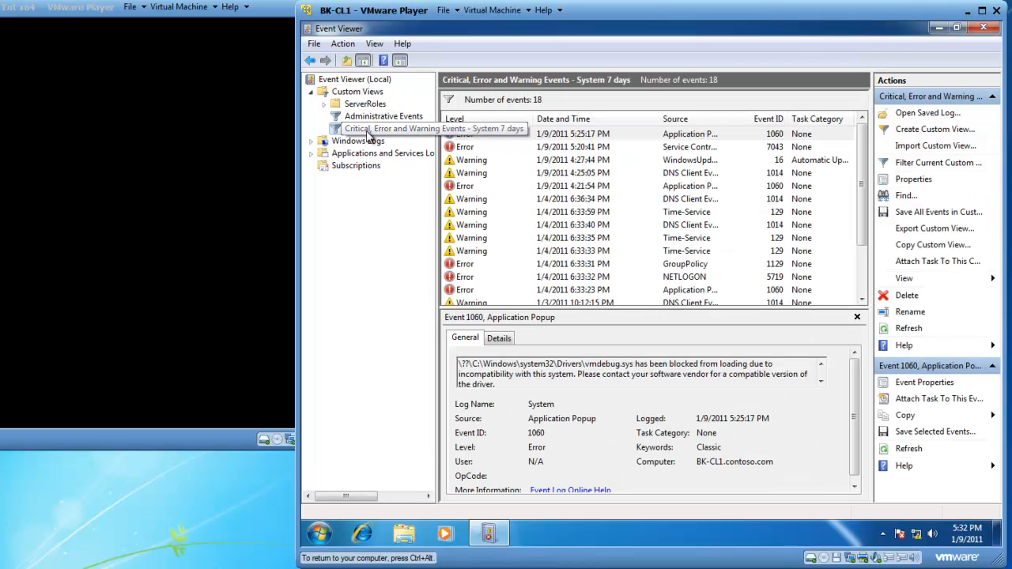